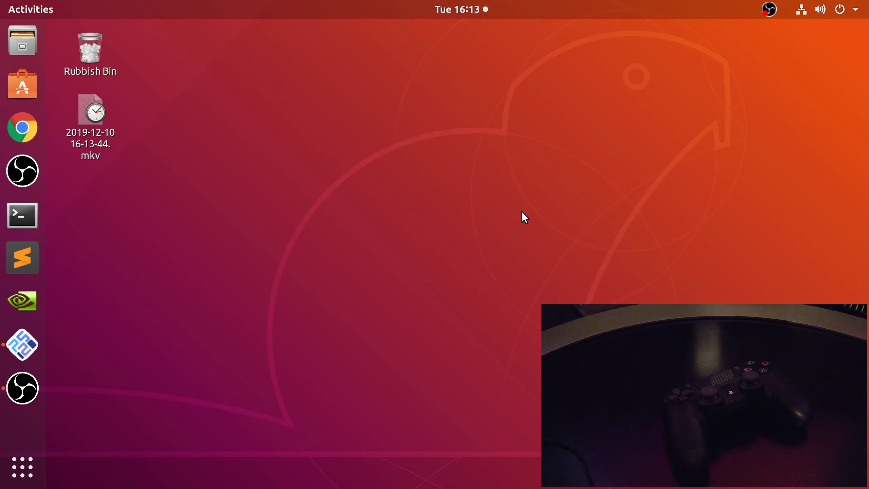
- Connect the Wireless Controller in the Bluetooth settings, then close the settings window
left_click(820, 9)
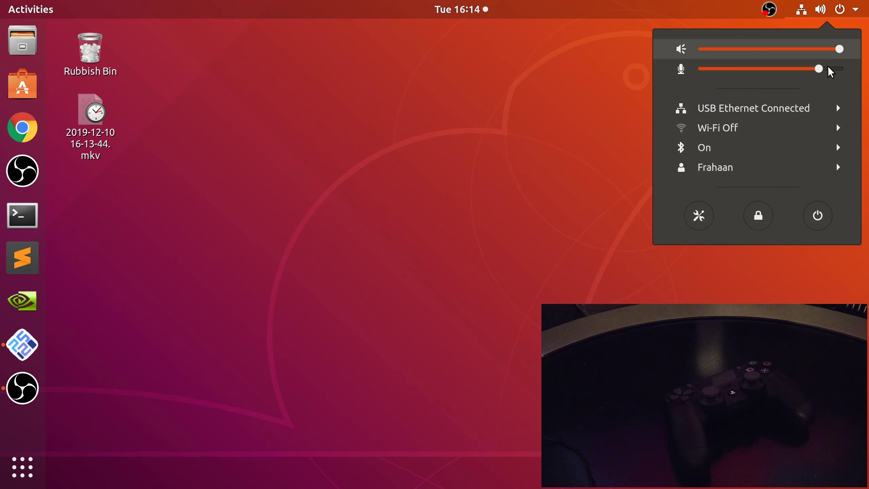
left_click(768, 152)
left_click(754, 189)
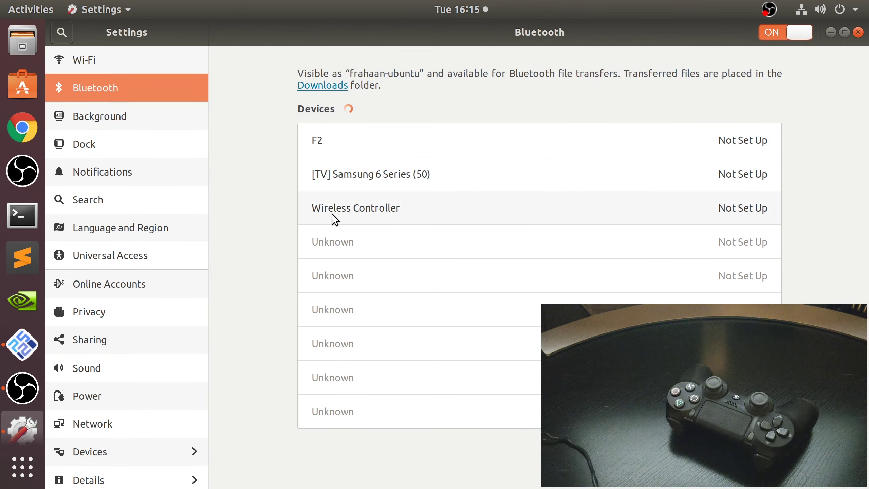
left_click(718, 204)
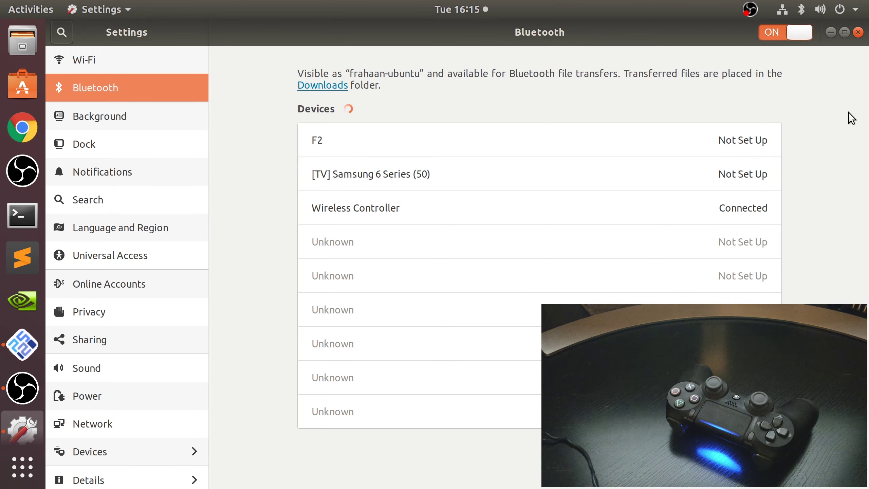
left_click(859, 32)
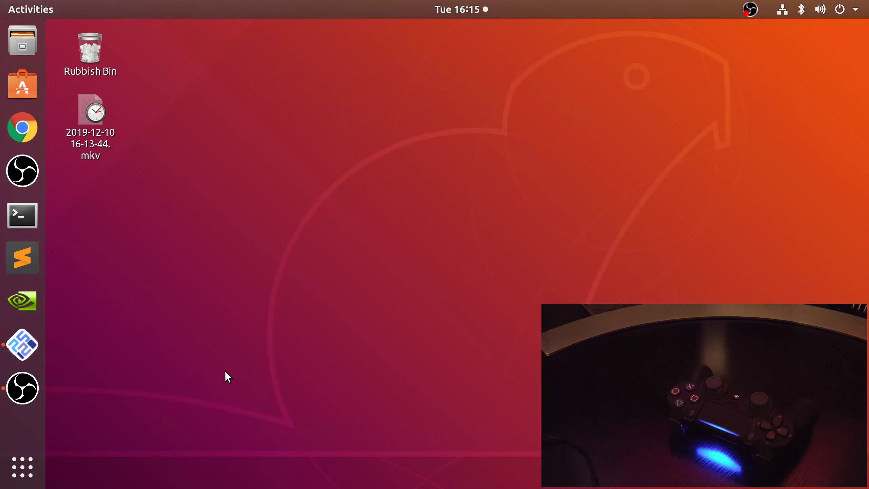
- Switch to PCSX2 and open the controller plugin settings
left_click(42, 339)
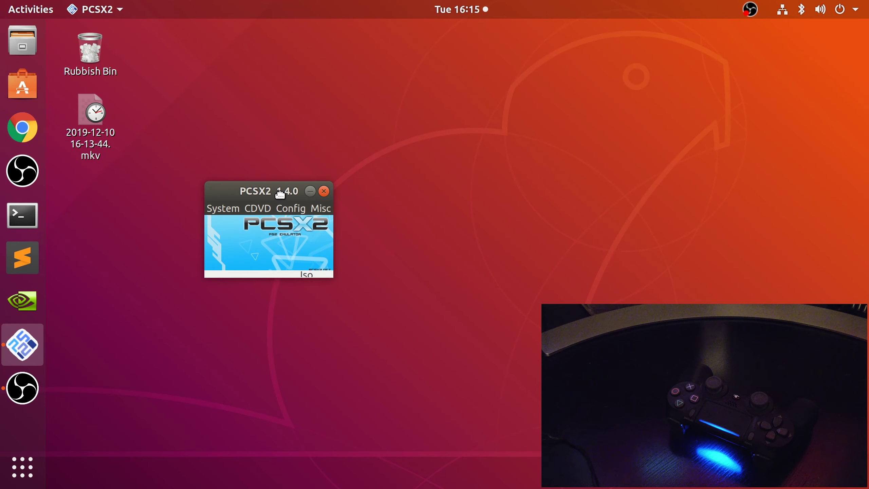
left_click_drag(279, 195, 369, 99)
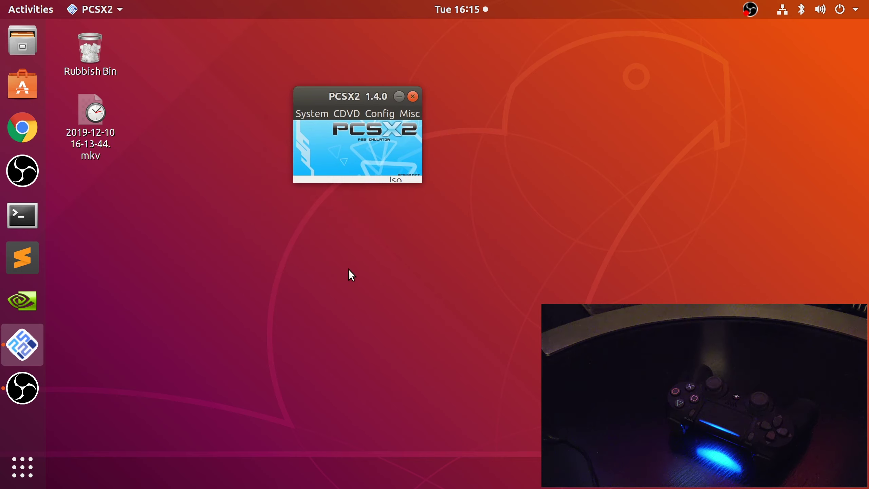
left_click(386, 113)
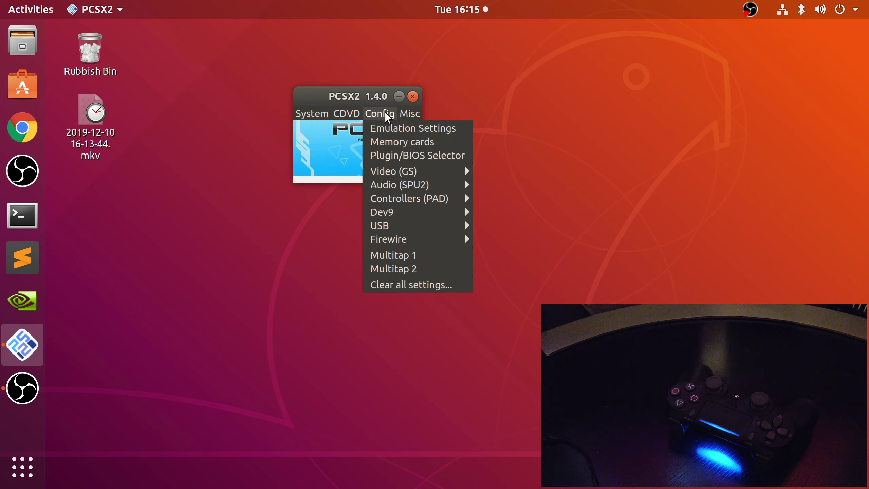
mouse_move(410, 205)
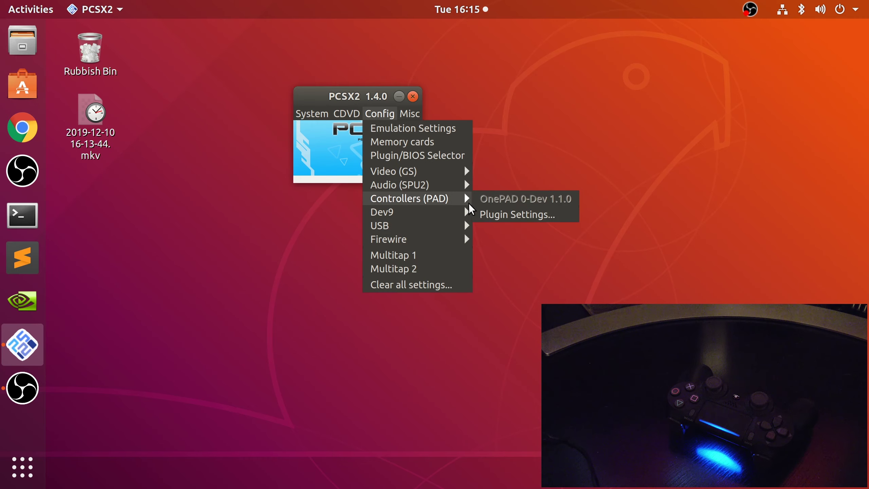
left_click(493, 214)
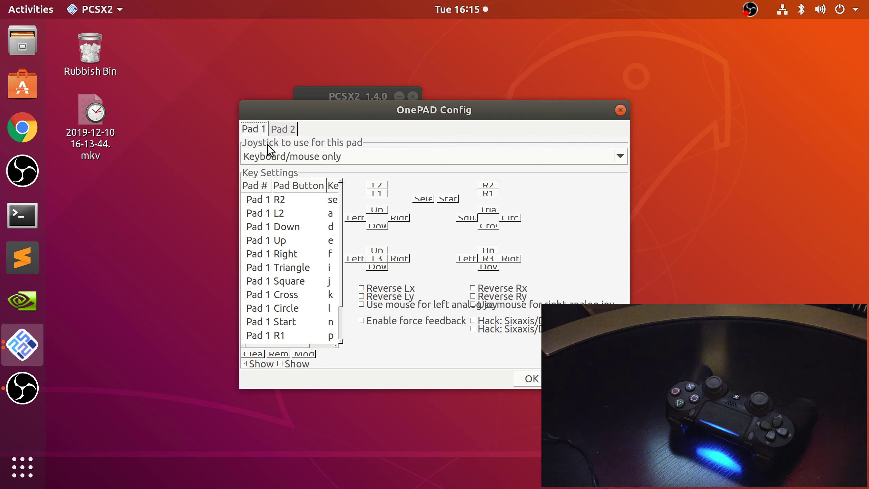
- Try to clear the Pad 1 key bindings and look for the wireless controller among the available joysticks
left_click(256, 352)
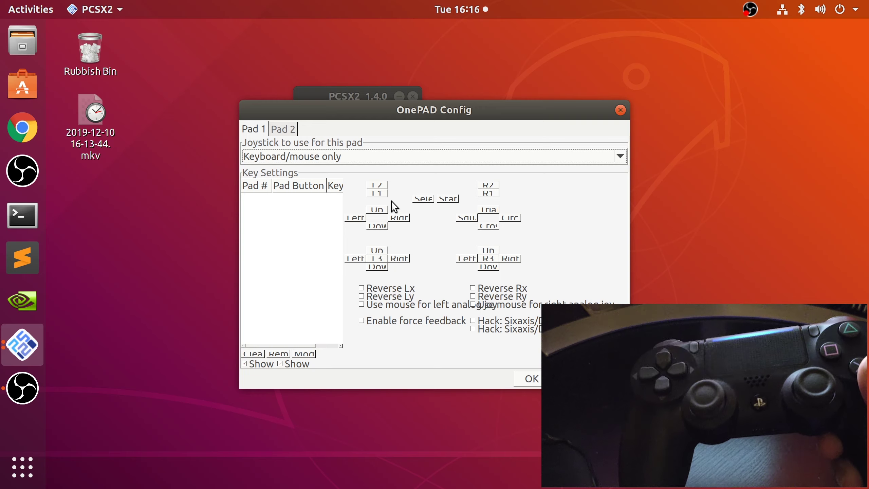
left_click(379, 161)
left_click(370, 154)
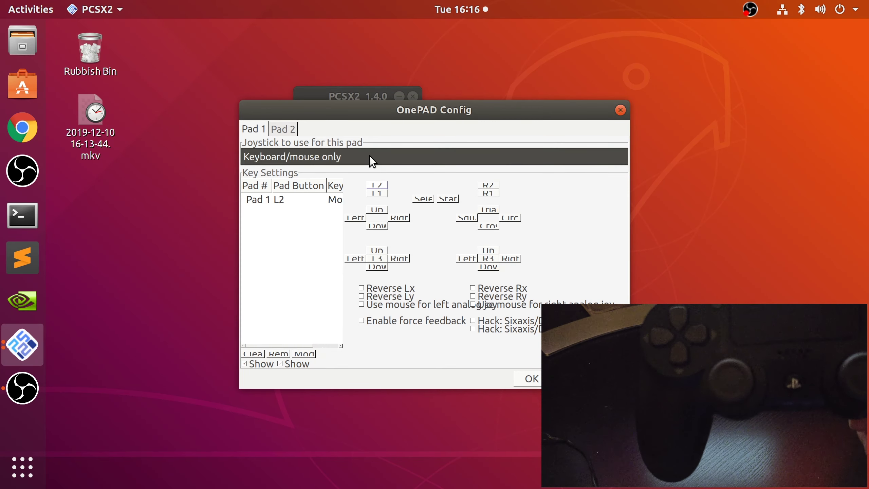
left_click(521, 150)
left_click(260, 350)
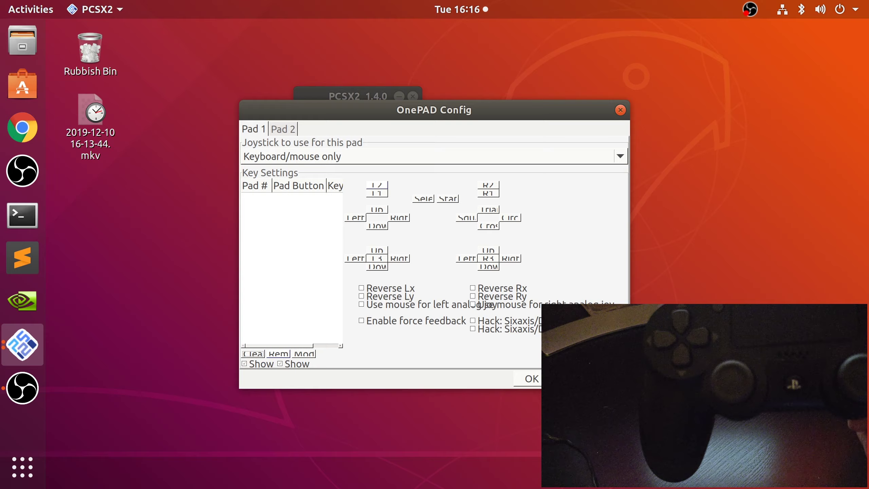
- Accept the OnePAD configuration, restart PCSX2 and reopen the controller plugin settings
left_click(533, 379)
left_click(413, 97)
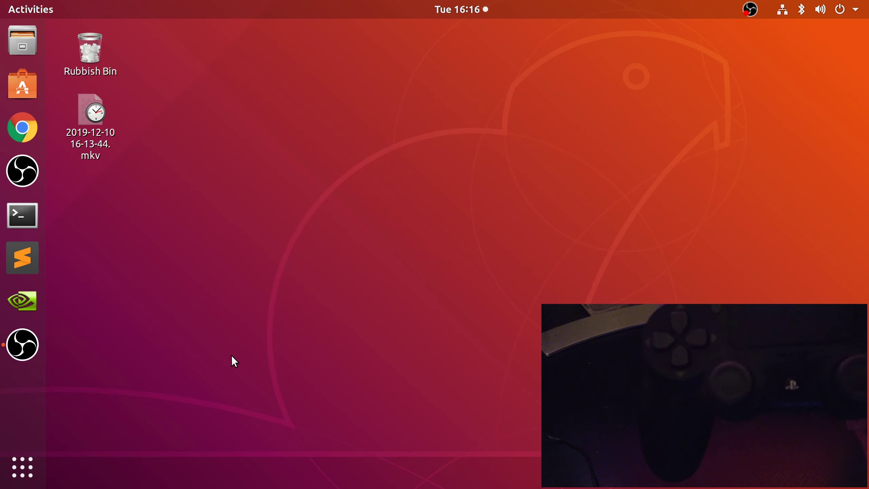
left_click(42, 476)
type("pcs")
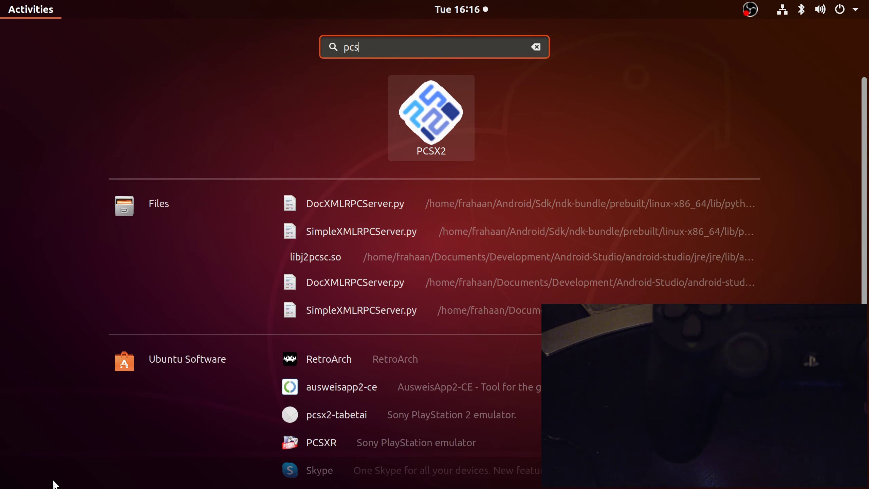
key("Return")
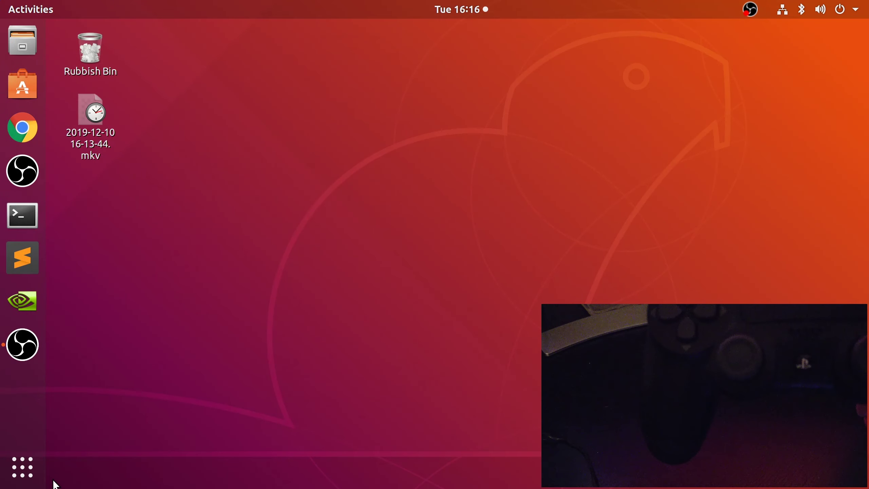
left_click(378, 114)
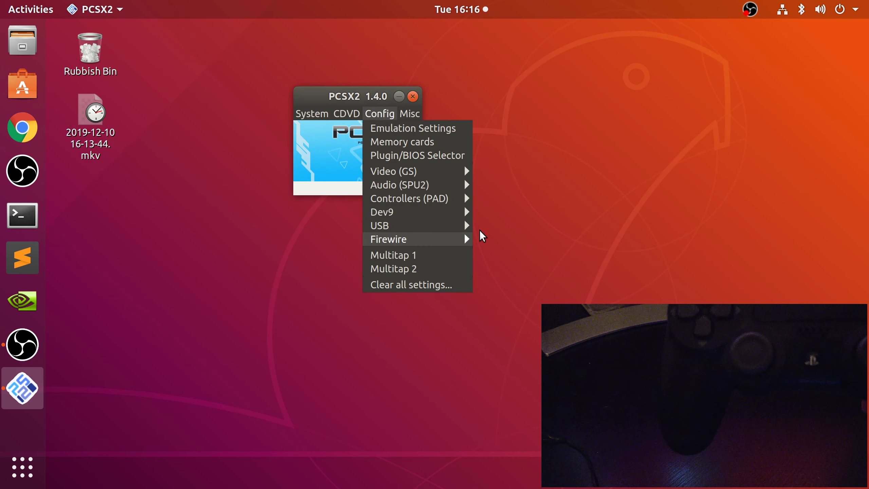
left_click(484, 211)
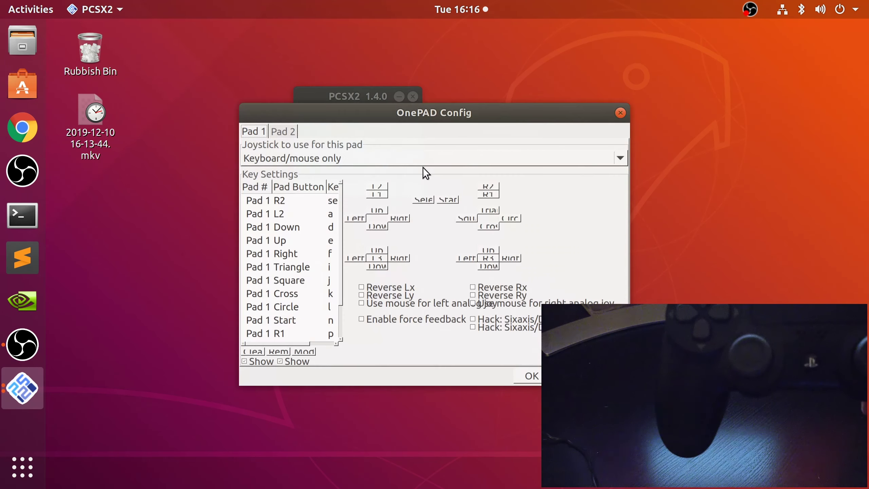
- Clear all Pad 1 key bindings and set the joystick to "Keyboard/mouse and Wireless Controller"
left_click(292, 151)
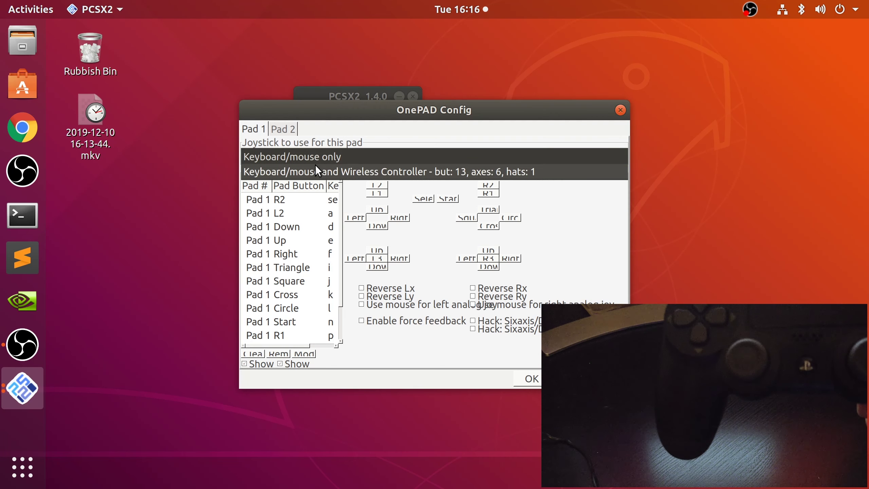
left_click(364, 140)
left_click(260, 353)
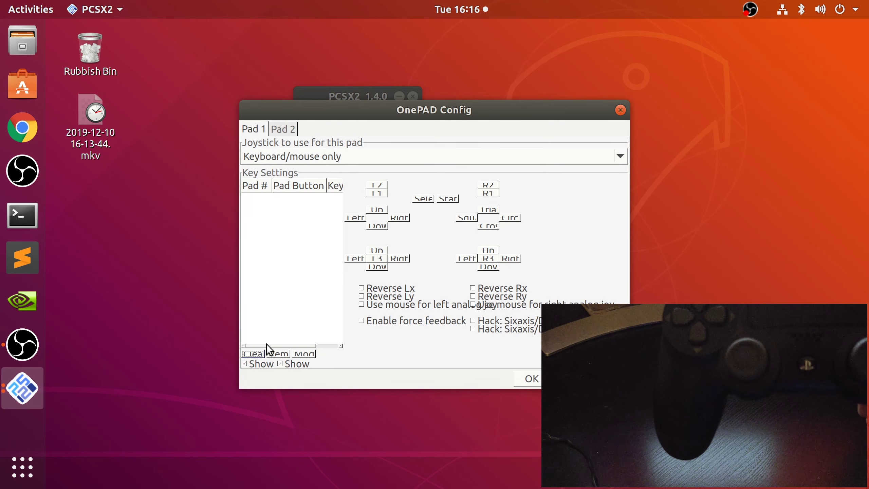
left_click(374, 161)
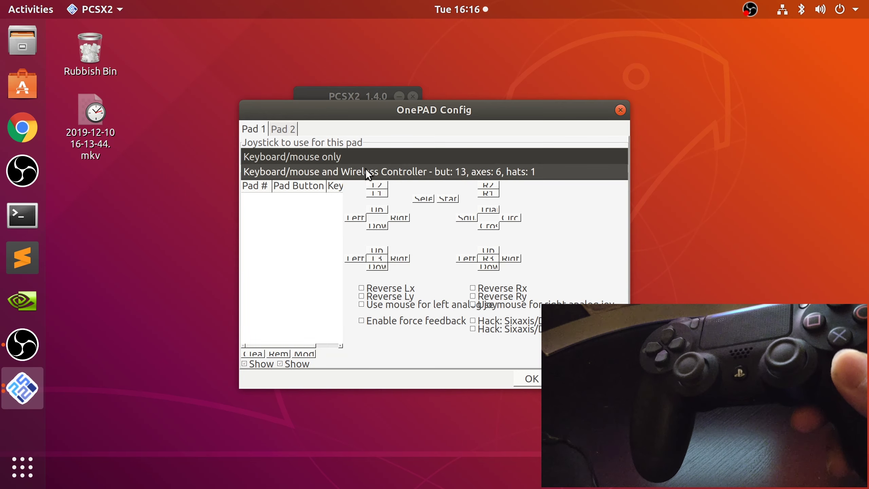
left_click(377, 172)
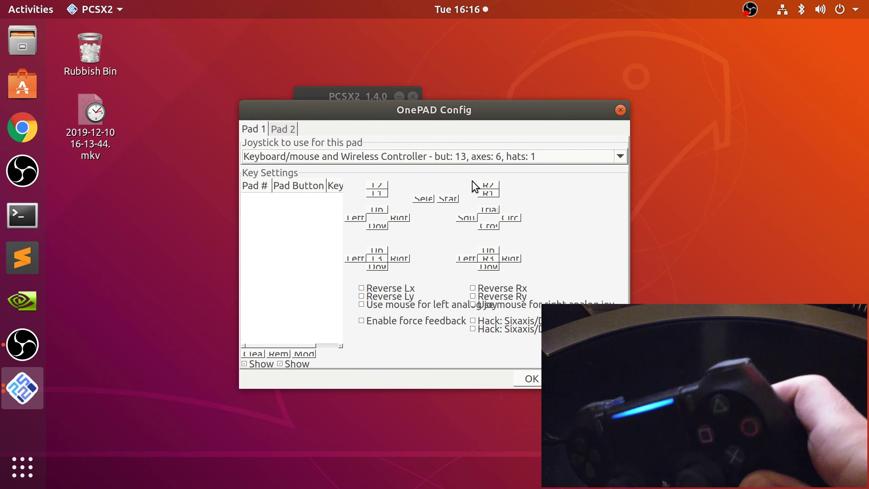
- Bind R2, R1, Triangle, Circle, Cross and Square of Pad 1 to the matching controller buttons
left_click(485, 187)
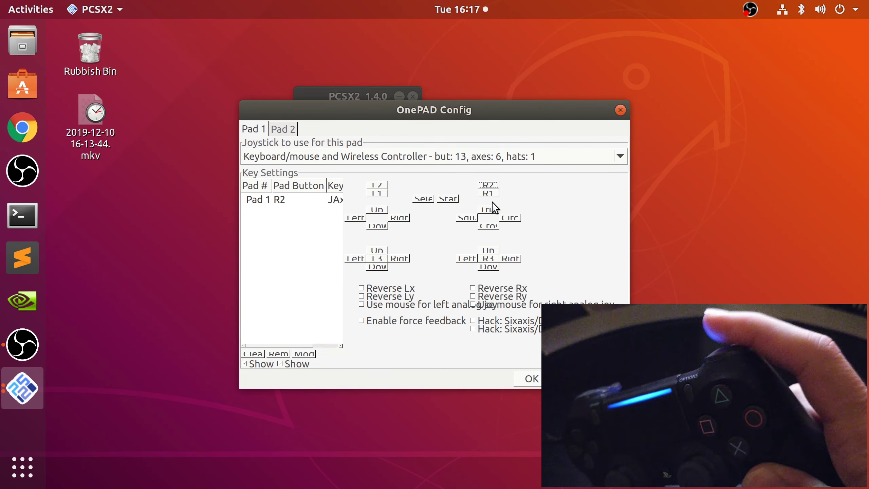
left_click(488, 194)
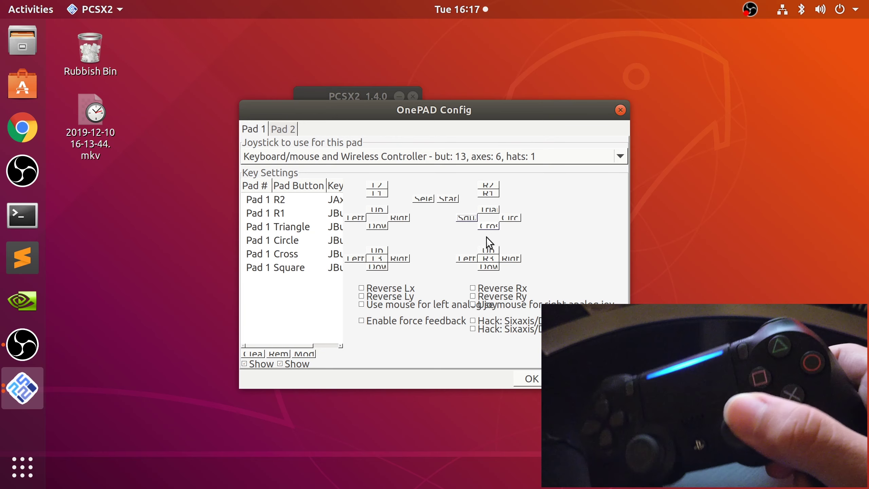
- Bind the right analog stick's up, down, right and left directions and R3 for Pad 1
left_click(489, 251)
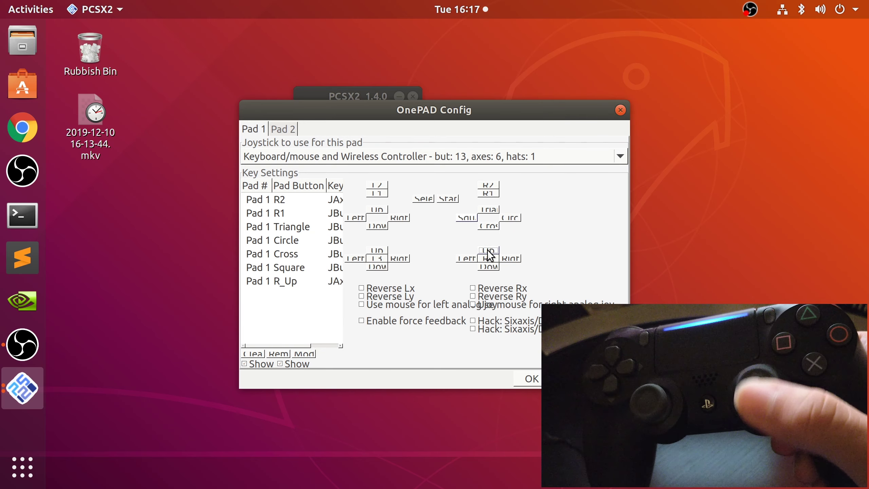
left_click(484, 263)
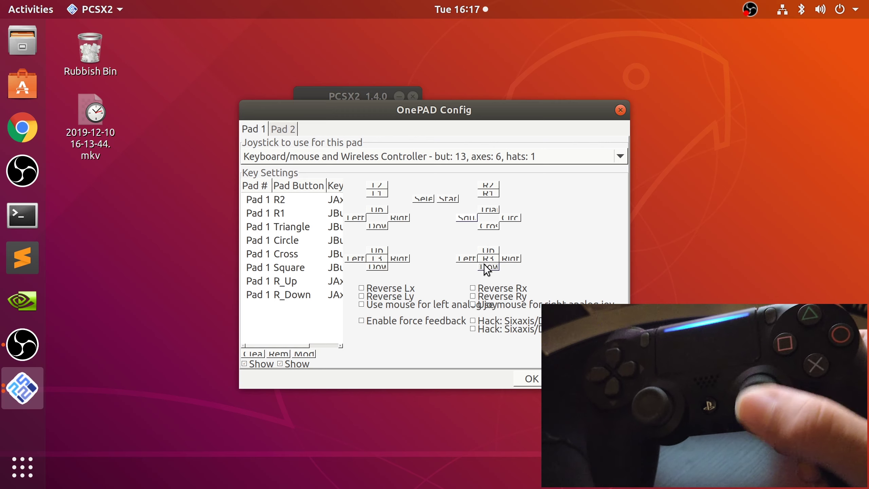
left_click(511, 258)
left_click(467, 258)
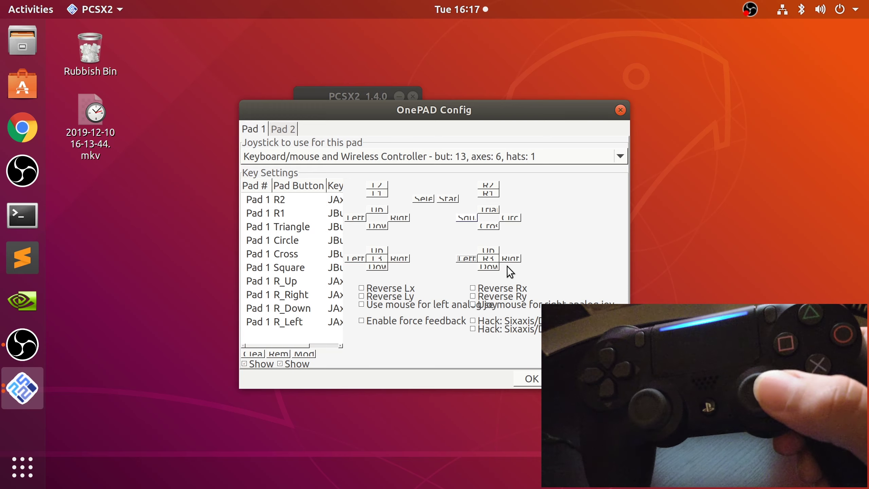
left_click(490, 258)
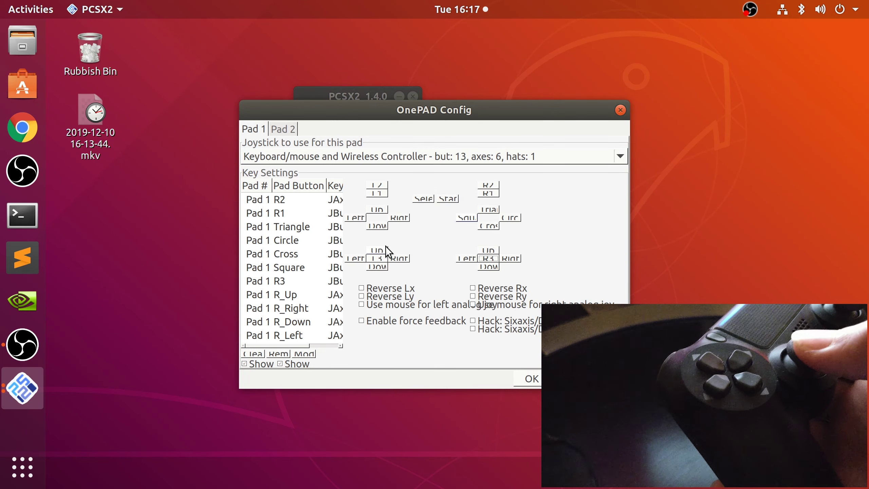
- Bind the left analog stick's up, left, right and down directions and L3 for Pad 1
left_click(379, 252)
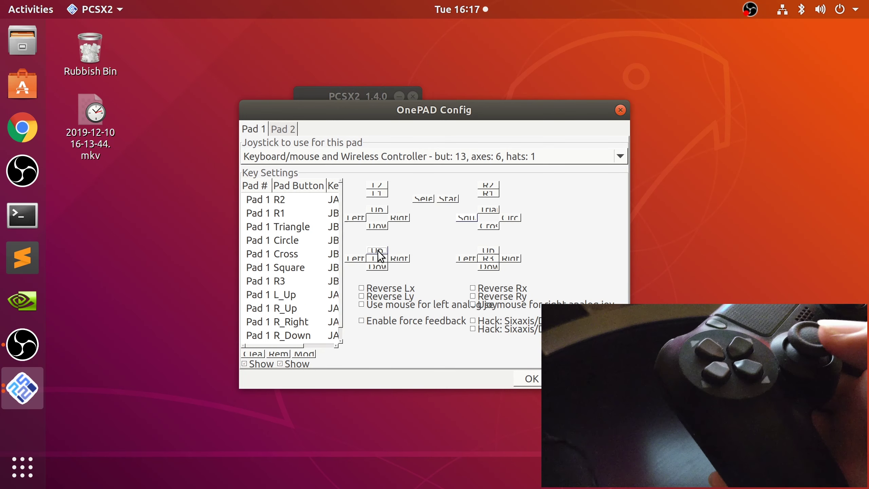
left_click(359, 259)
left_click(397, 259)
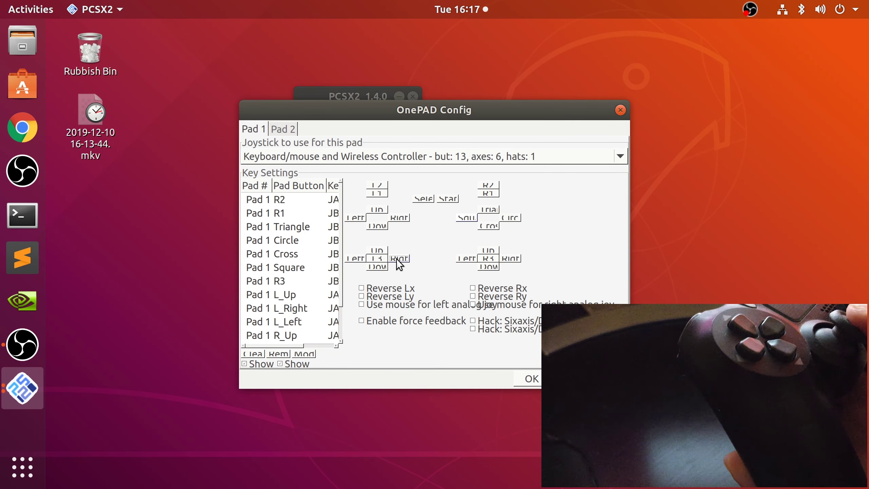
left_click(380, 266)
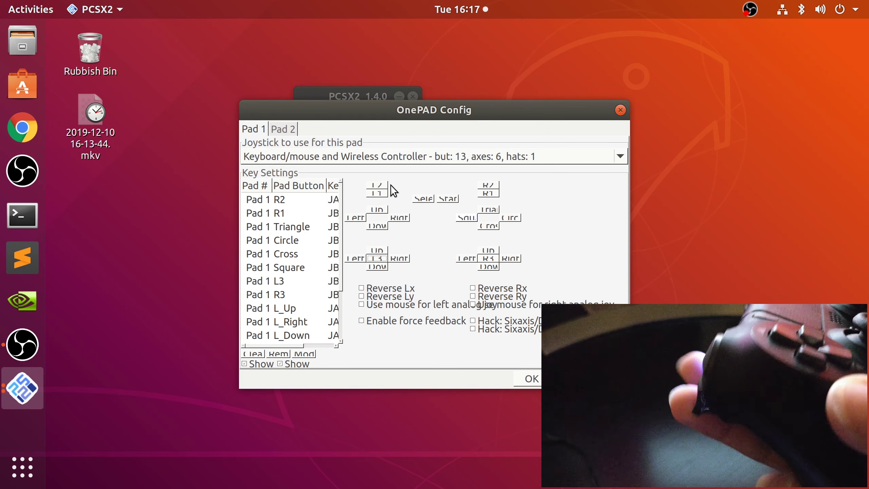
- Bind L2, L1 and the directional pad buttons of Pad 1, and check their entries in the binding list
left_click(377, 185)
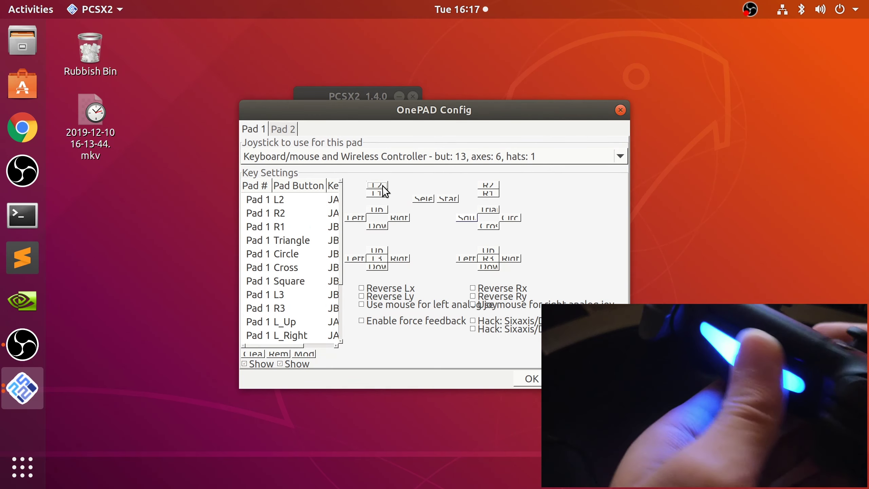
left_click(373, 193)
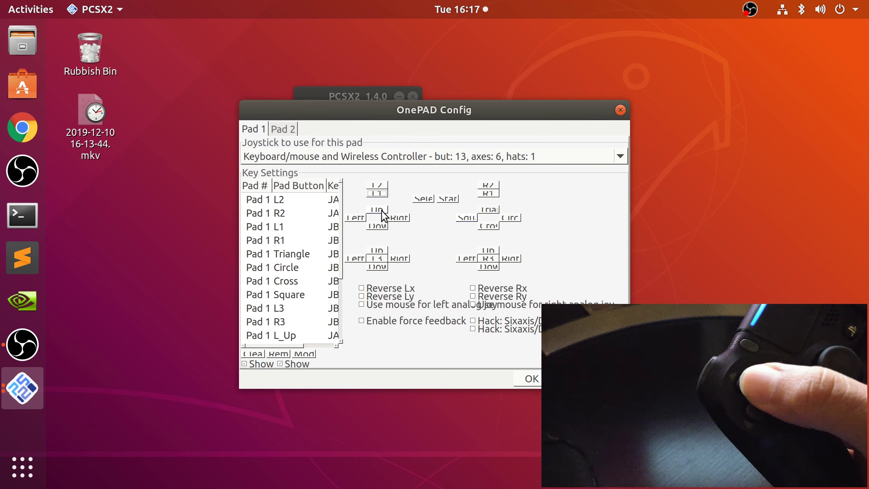
left_click(382, 210)
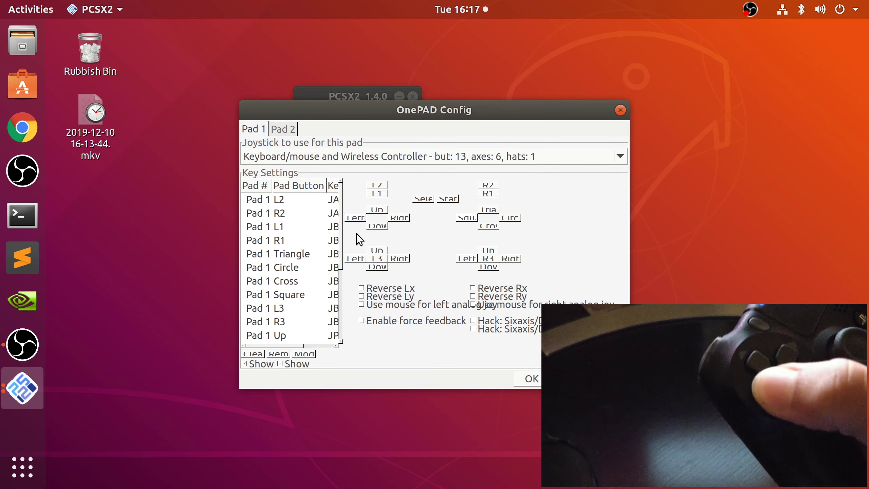
left_click(374, 227)
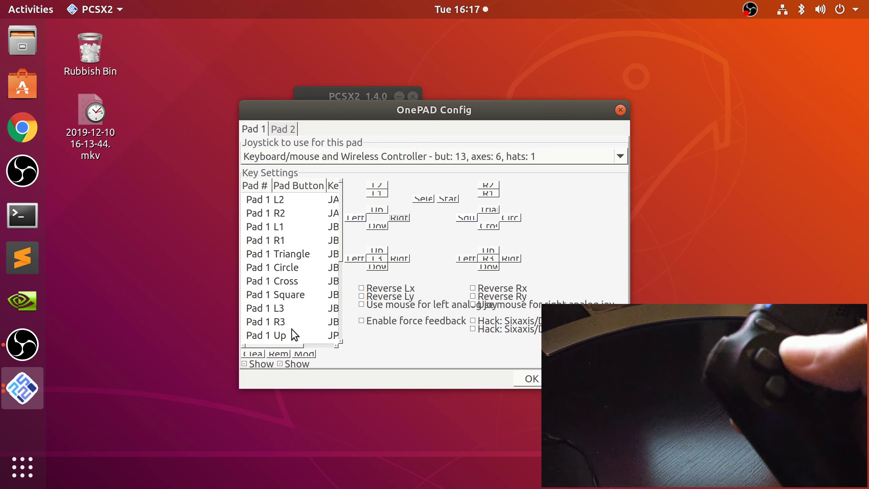
scroll(291, 329, "down", 5)
scroll(293, 337, "down", 2)
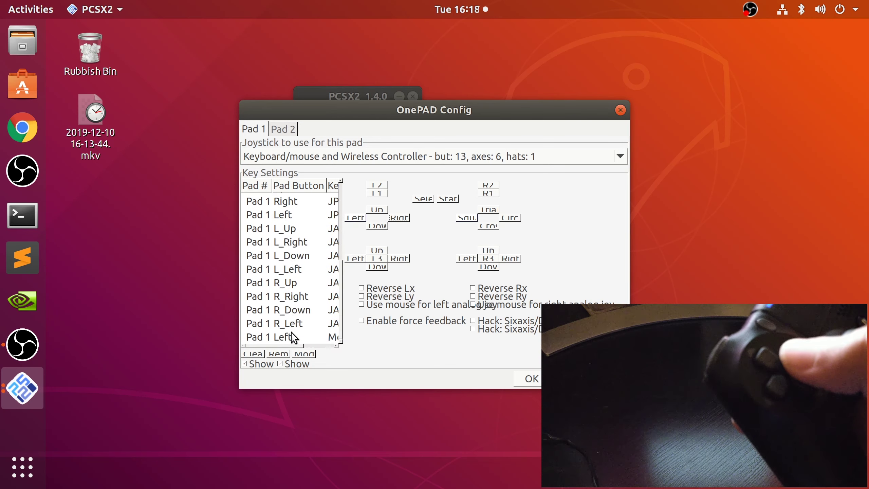
- Examine the Pad 1 entries in the binding list and their assigned key values, including the extra Left entry at the end
mouse_move(291, 343)
left_mouse_down()
mouse_move(329, 335)
mouse_move(291, 330)
left_mouse_up()
scroll(292, 292, "up", 6)
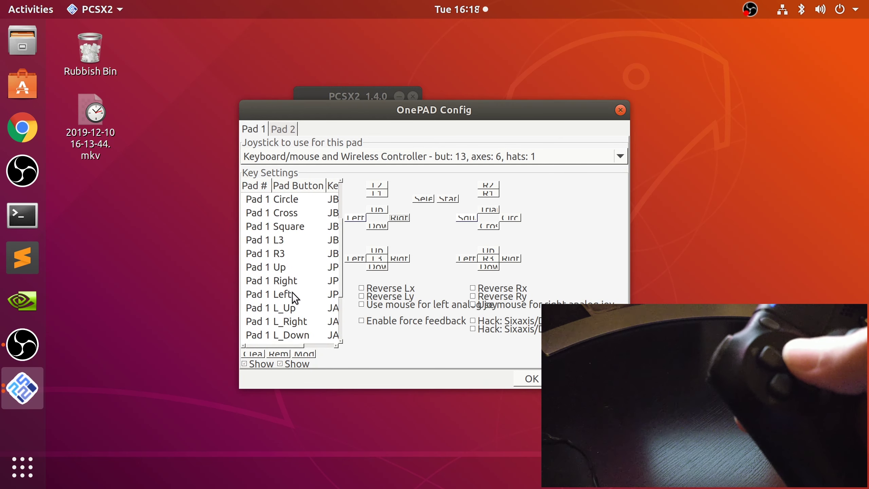
scroll(287, 267, "up", 1)
scroll(286, 262, "down", 5)
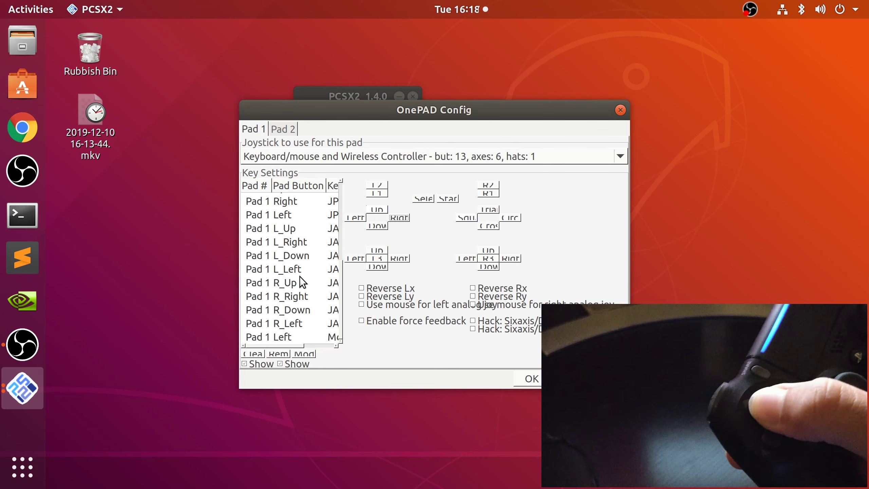
key("Up")
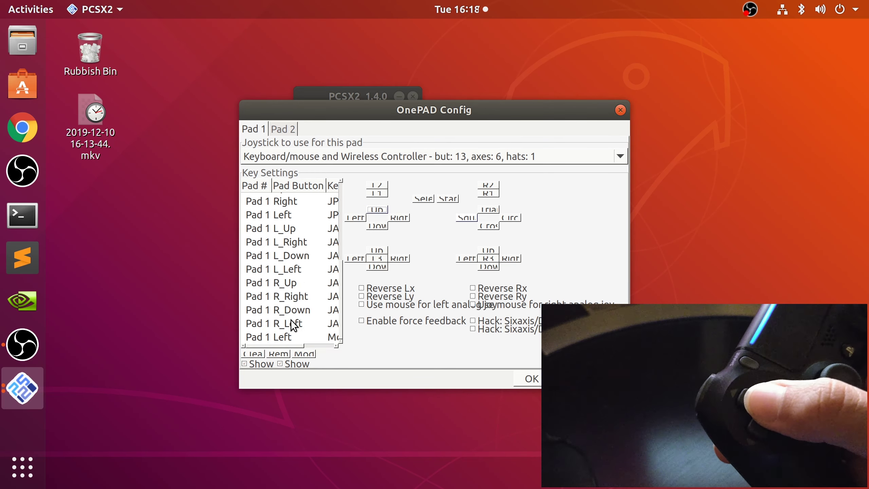
left_click(288, 342)
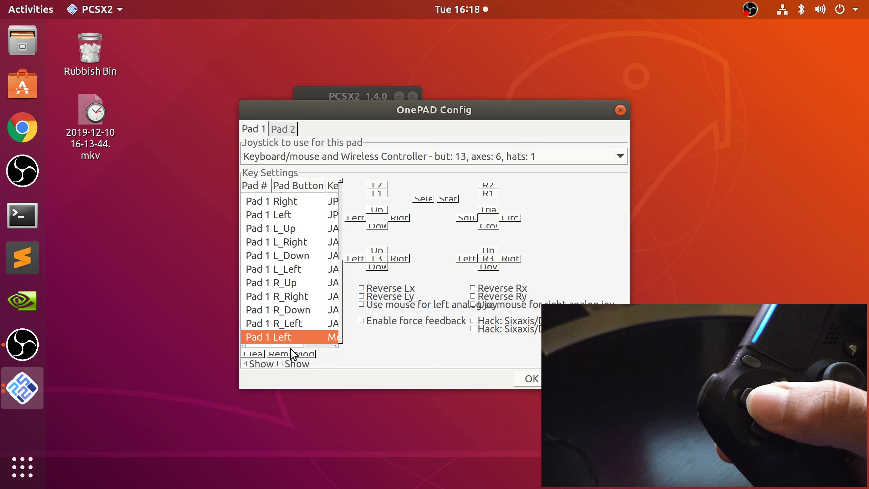
left_click_drag(293, 345, 261, 342)
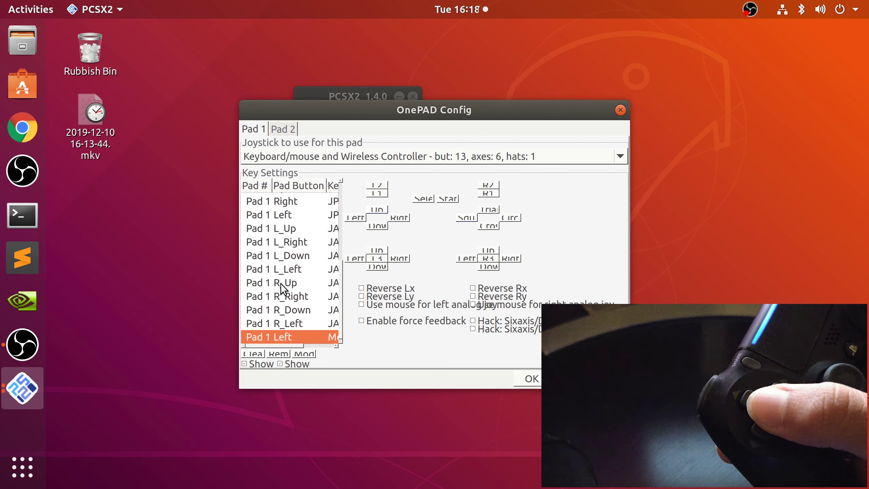
scroll(282, 290, "up", 5)
scroll(282, 290, "down", 5)
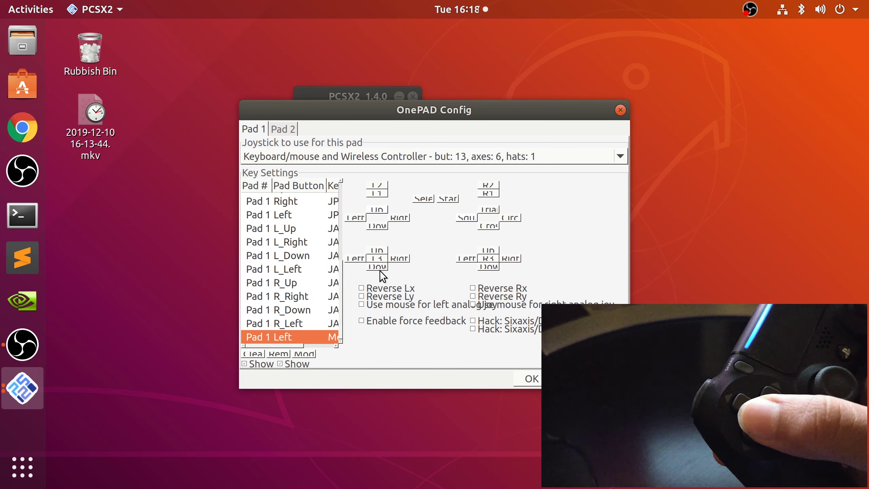
scroll(305, 268, "up", 4)
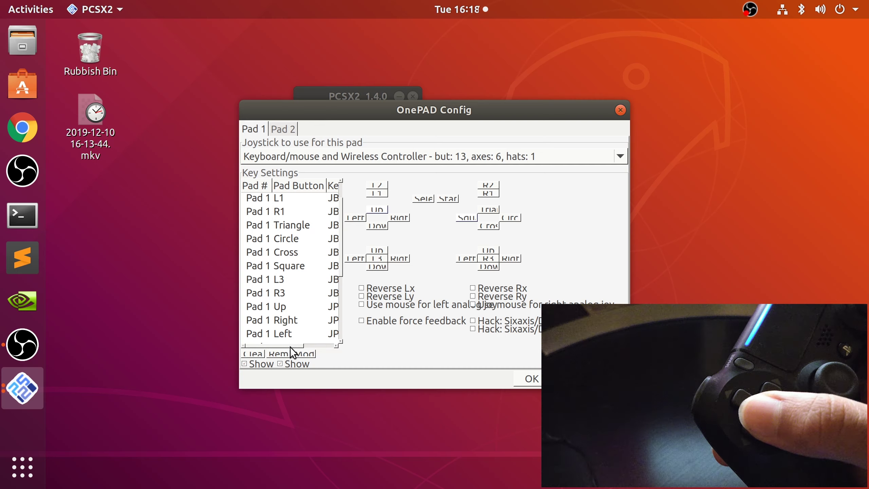
mouse_move(290, 346)
left_mouse_down()
mouse_move(315, 343)
mouse_move(301, 342)
left_mouse_up()
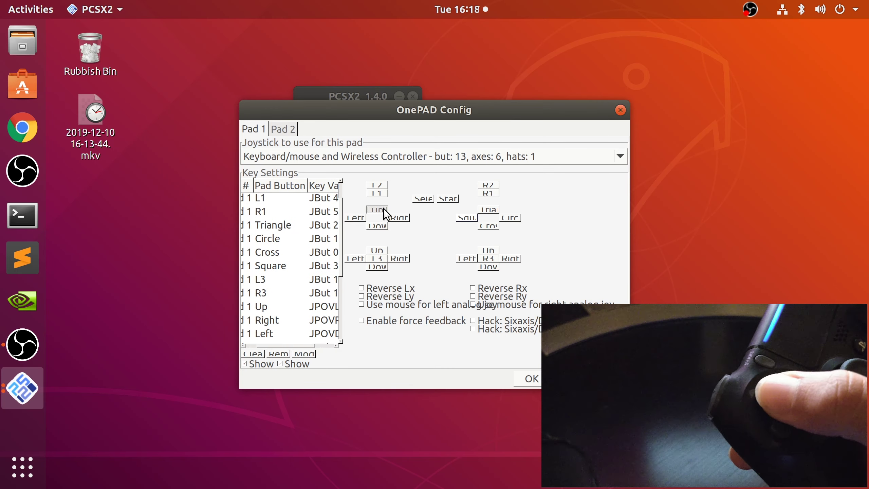
- Redo the directional pad bindings, bind Select and Start for Pad 1, and accept the controller configuration
left_click(378, 226)
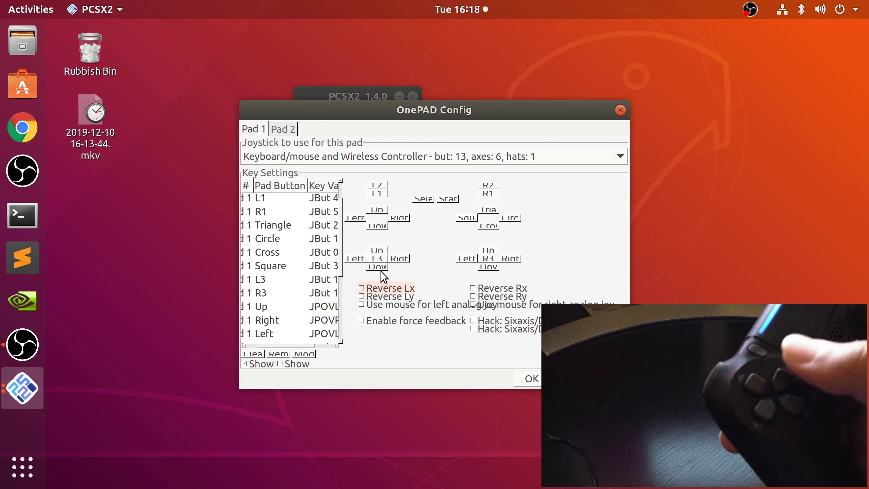
left_click(425, 199)
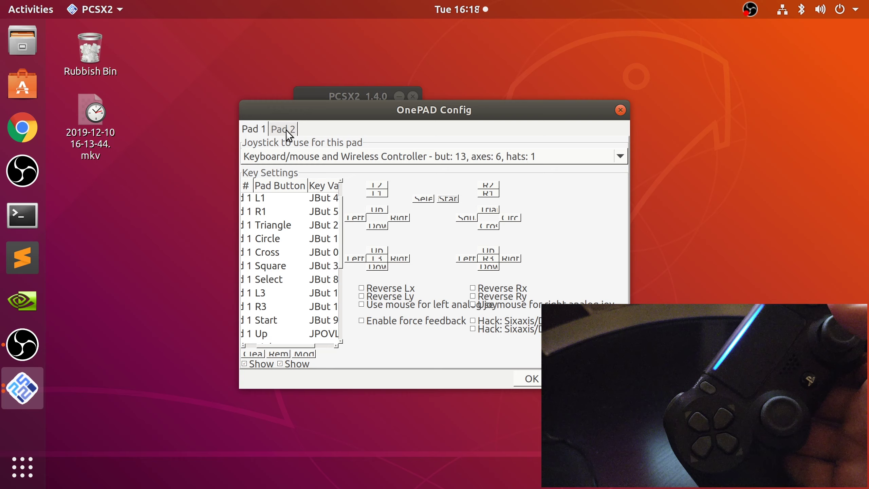
left_click(529, 378)
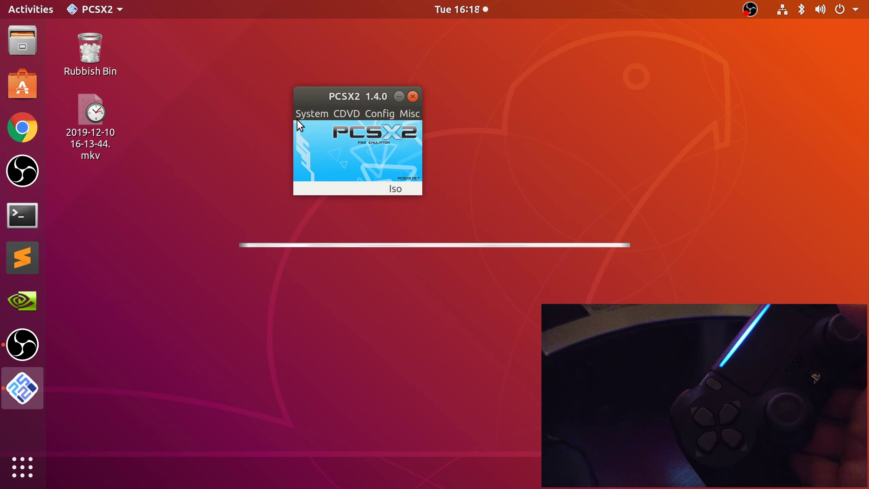
- Choose Tekken 4 (USA).iso as the disc image and boot it in fast mode
left_click(297, 118)
mouse_move(368, 111)
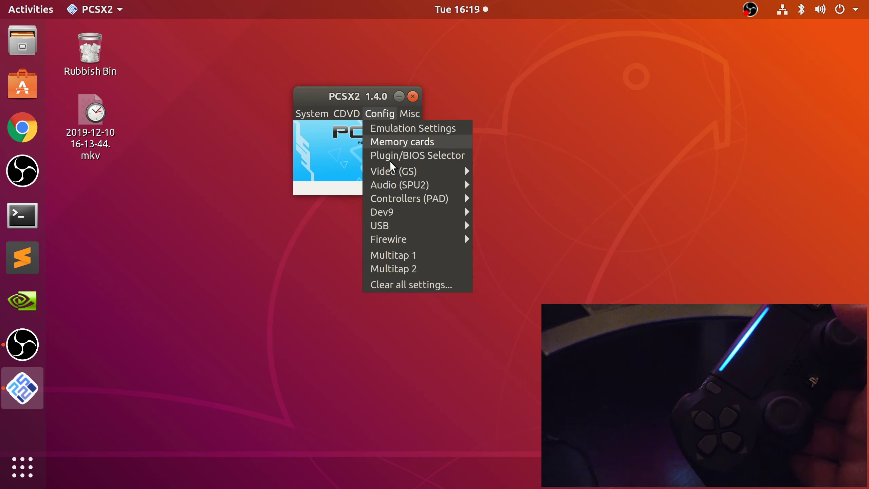
mouse_move(366, 130)
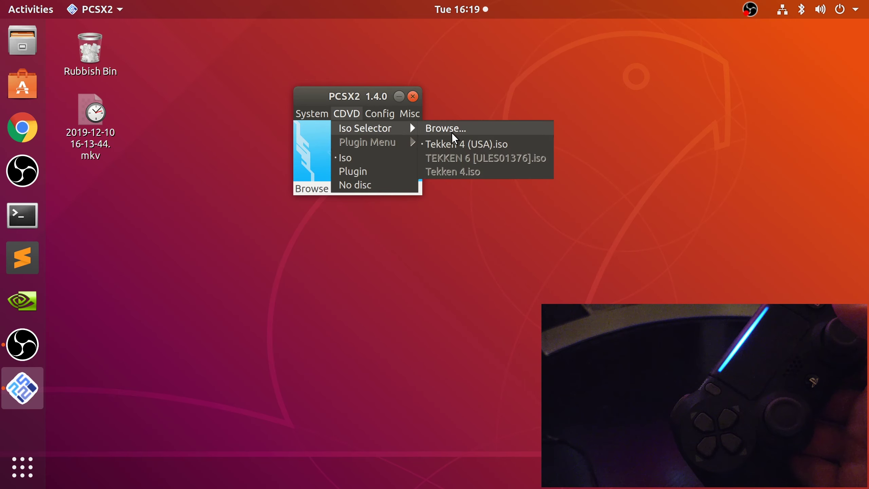
left_click(460, 142)
left_click(311, 114)
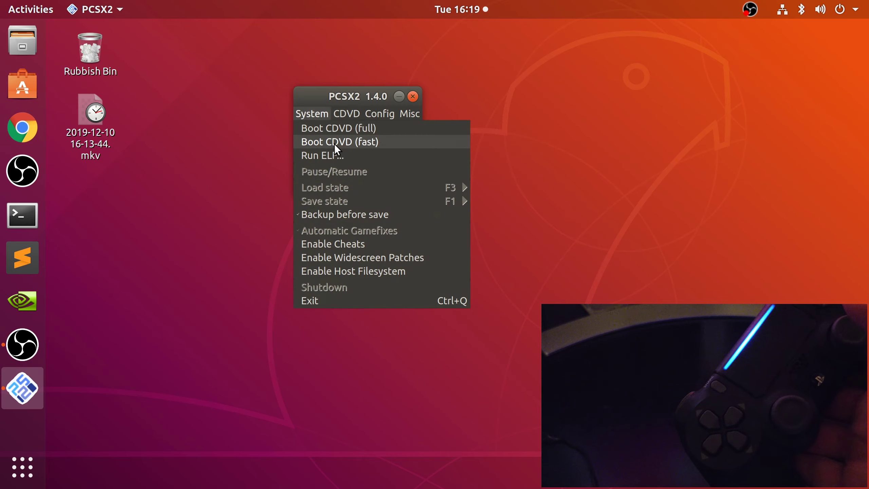
left_click(334, 144)
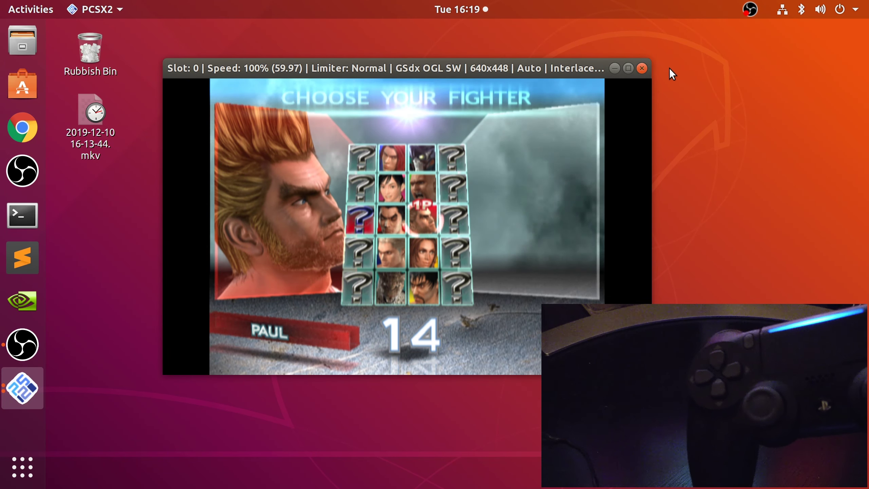
- Close the game window and reopen the controller plugin settings
left_click(642, 68)
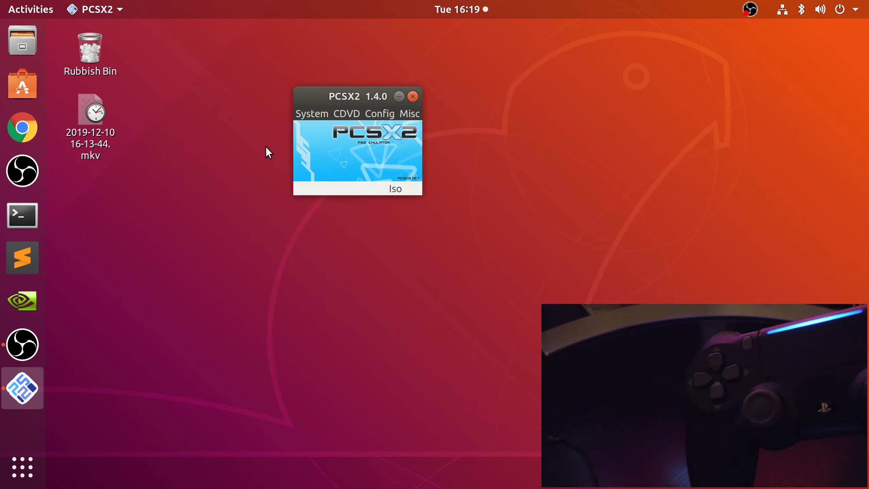
left_click(394, 115)
mouse_move(449, 198)
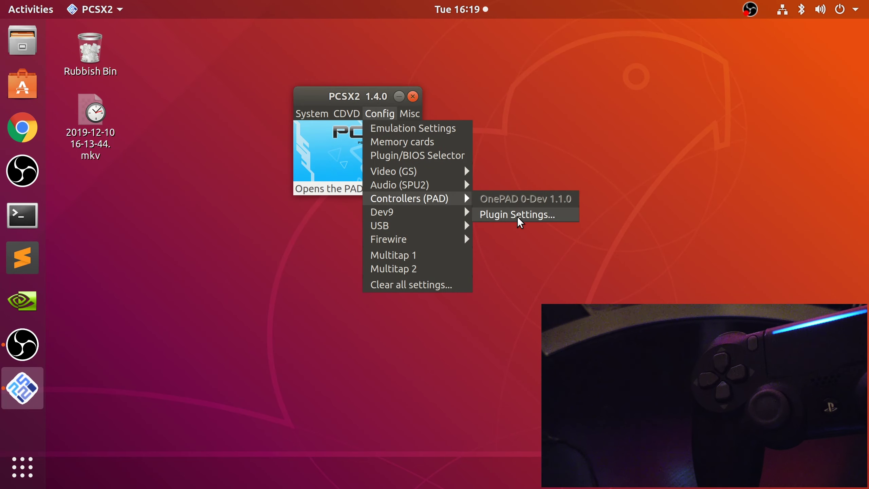
left_click(519, 215)
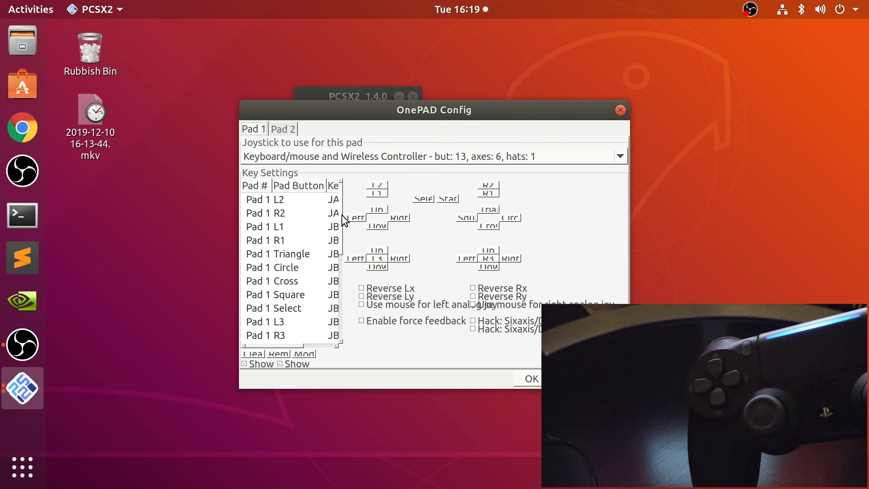
- Check the directional pad key values, rebind Up to JPOVU-0 and Down to JPOVD-0 for Pad 1, and accept the configuration
left_click_drag(342, 217, 336, 273)
left_click(314, 240)
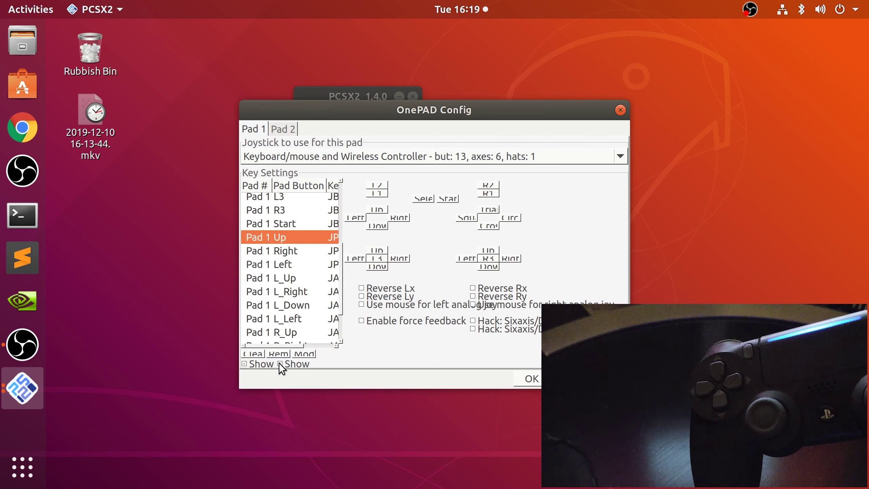
left_click_drag(280, 346, 316, 344)
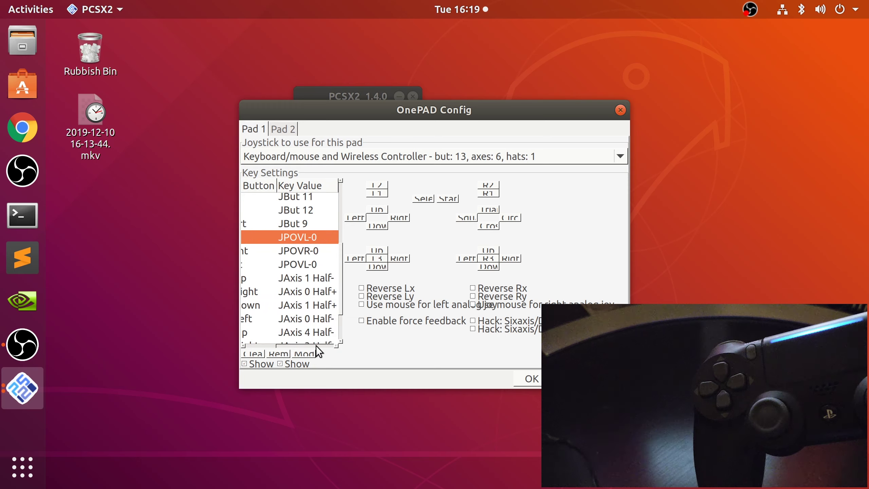
left_click(380, 207)
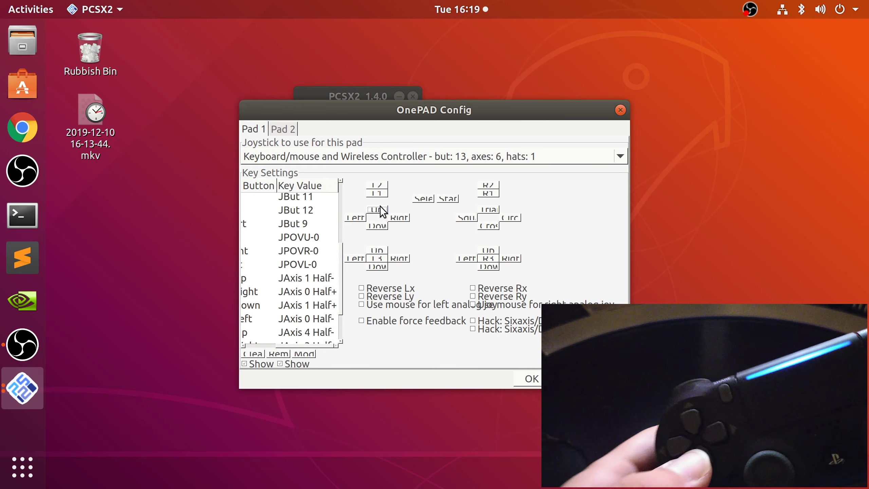
left_click(377, 227)
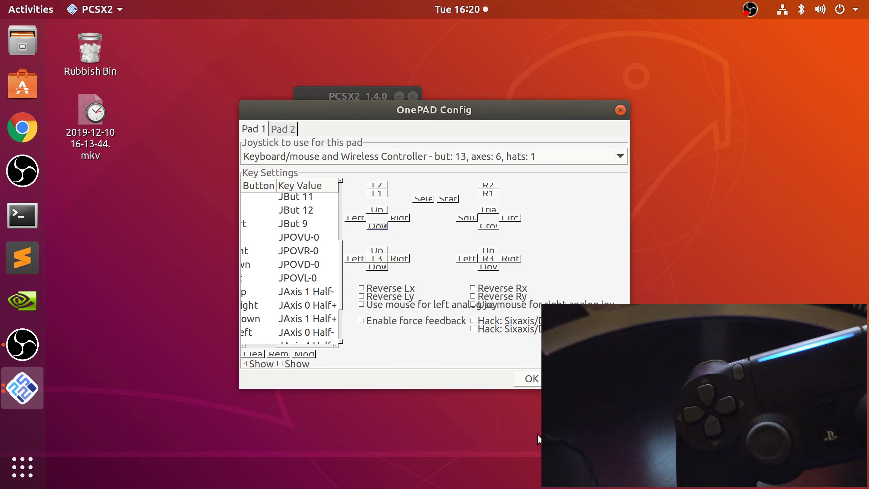
left_click(532, 378)
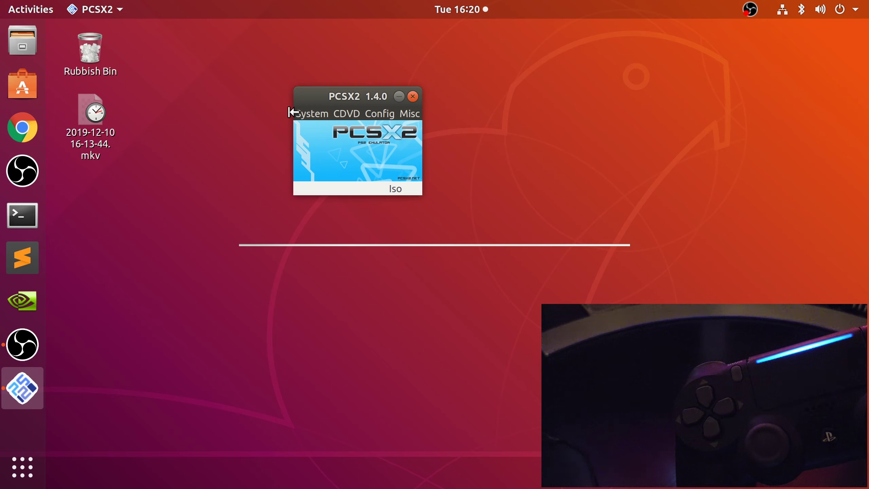
- Boot the disc again in fast mode, confirm the PS2 reset, and move the game window higher on the desktop
left_click(308, 114)
left_click(319, 140)
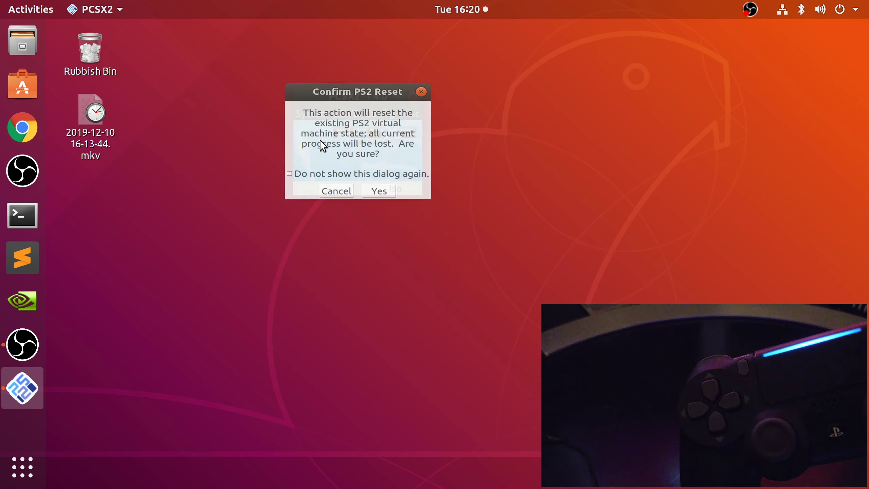
left_click(376, 191)
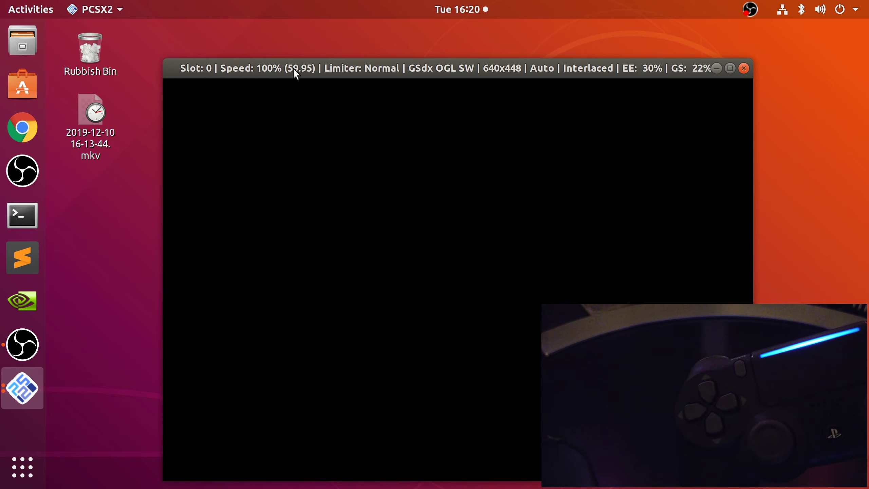
left_click_drag(293, 68, 279, 42)
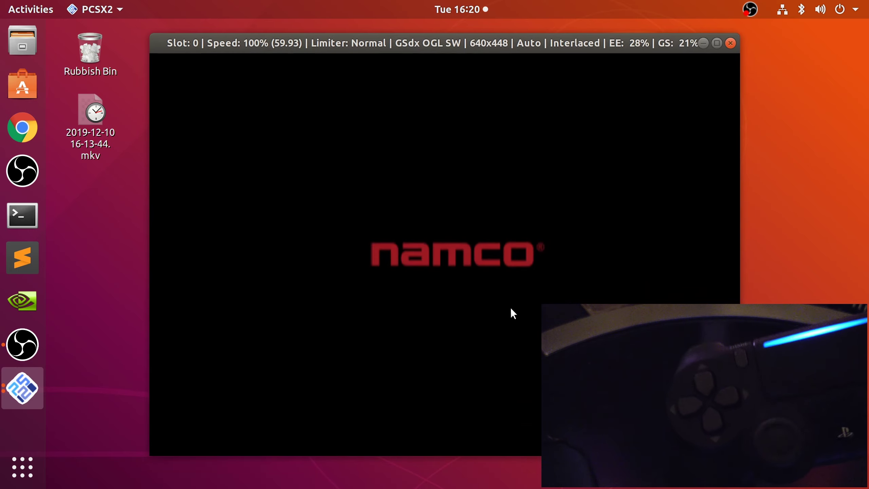
- Test the directional pad's up and down by moving through the game difficulty options, and confirm a difficulty
key("Down")
key("Down")
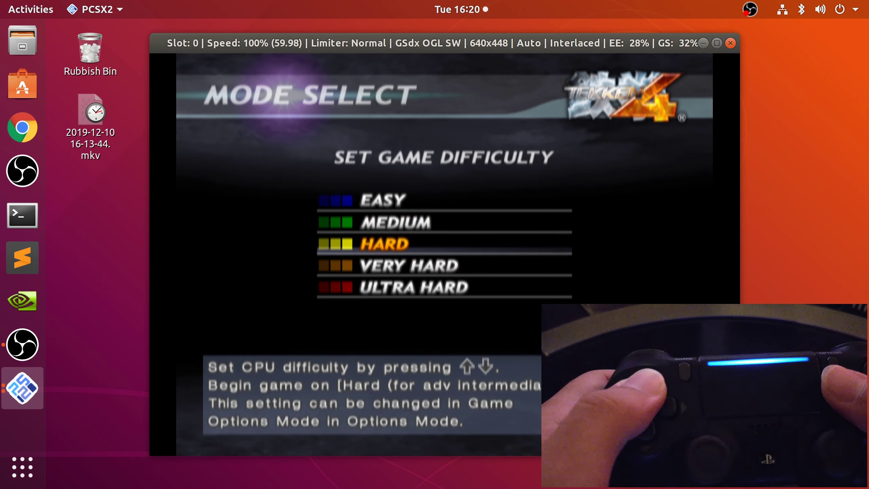
key("Down")
key("Up")
key("Up")
key("Down")
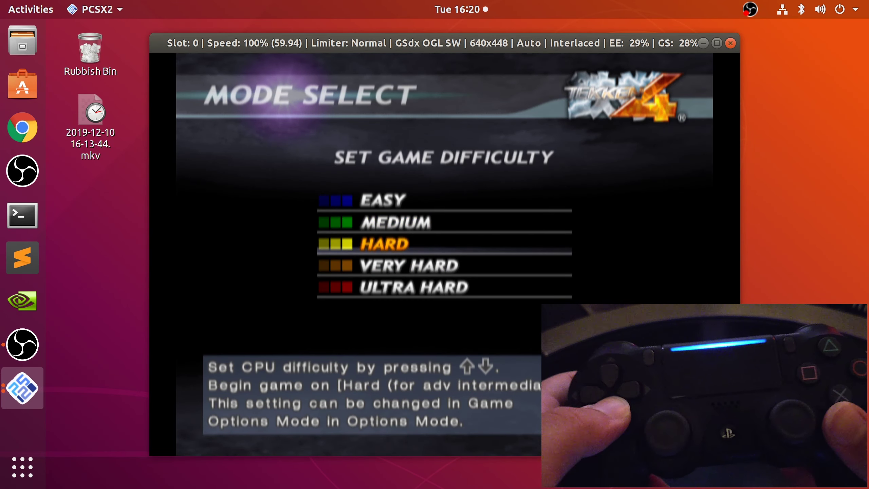
key("Down")
key("Up")
key("Up")
key("Up")
key("Down")
key("Down")
key("Up")
key("Down")
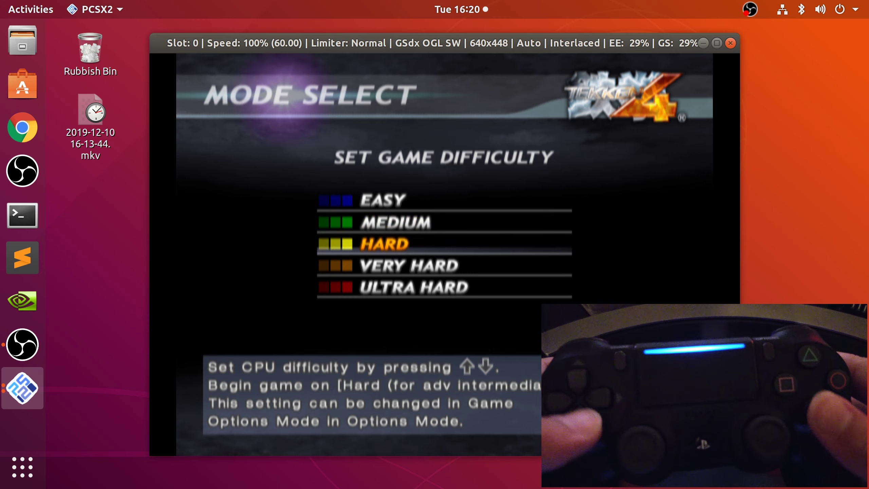
key("Up")
key("Return")
- Start Arcade mode from the mode menu and move the fighter selection up and down to Kazuya
key("Down")
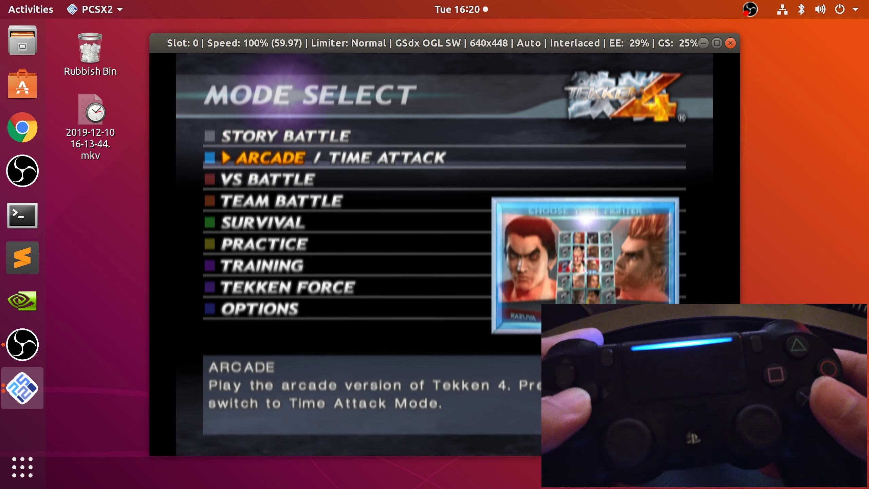
key("Up")
key("Return")
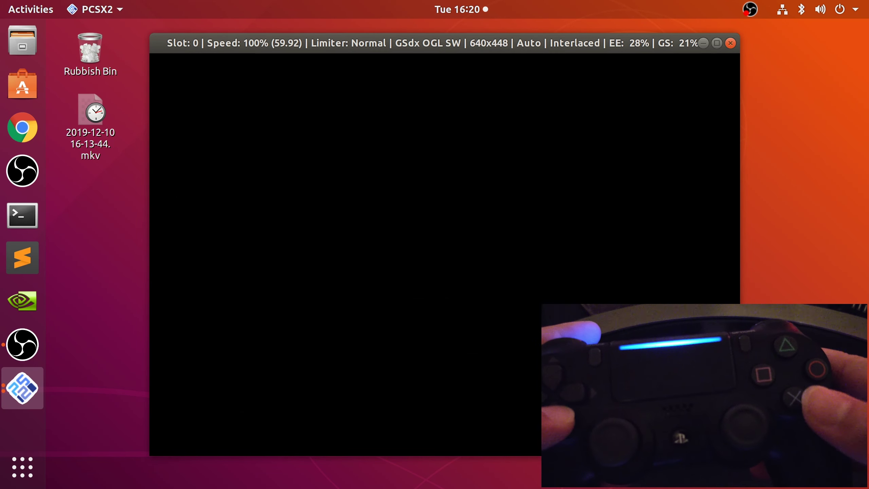
key("Down")
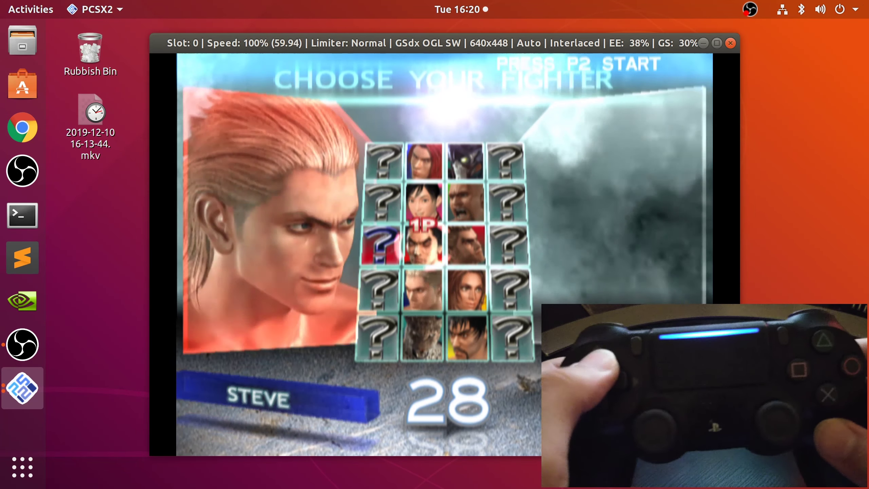
key("Up")
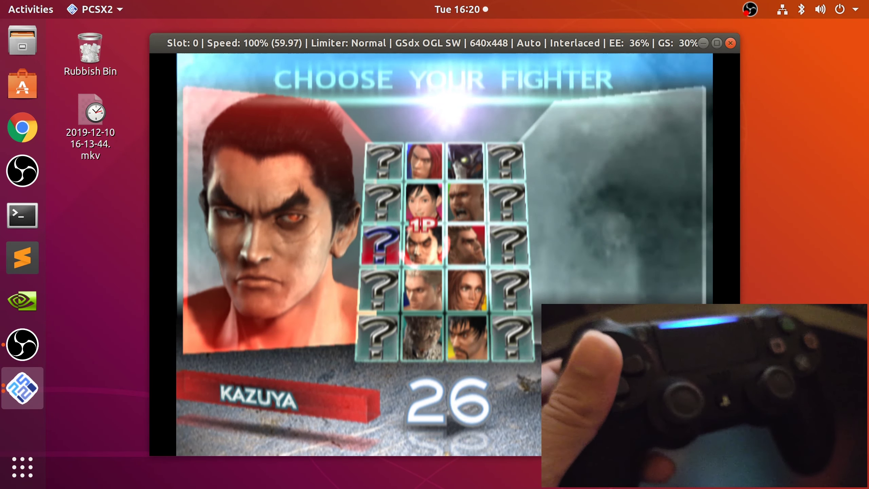